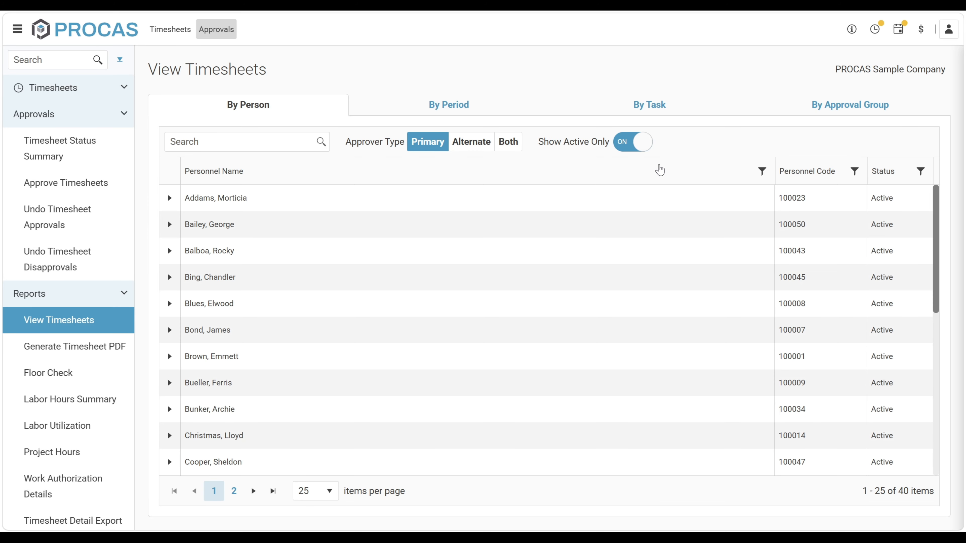
Search the personnel list by person for "Mo", and clear the search.
left_click(257, 142)
type("Mo")
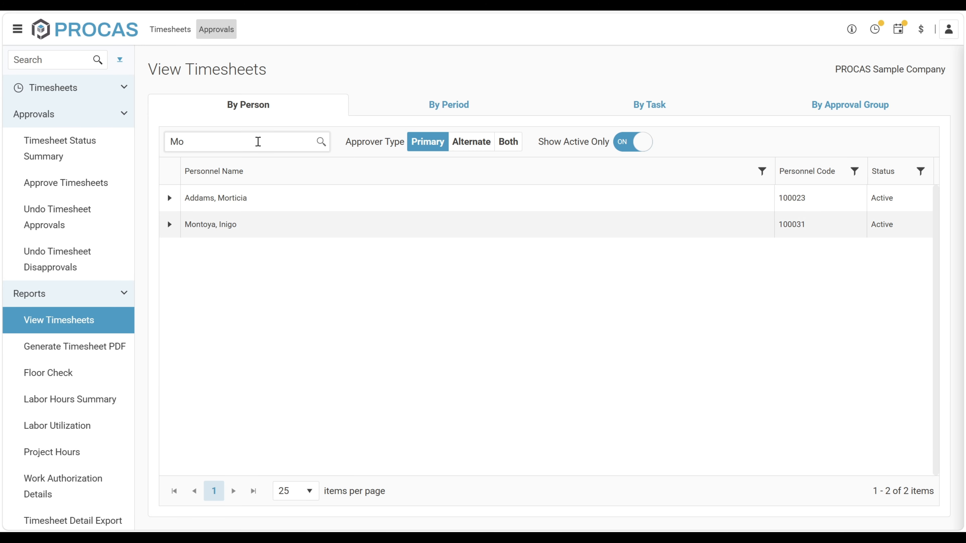
key("BackSpace")
key("BackSpace")
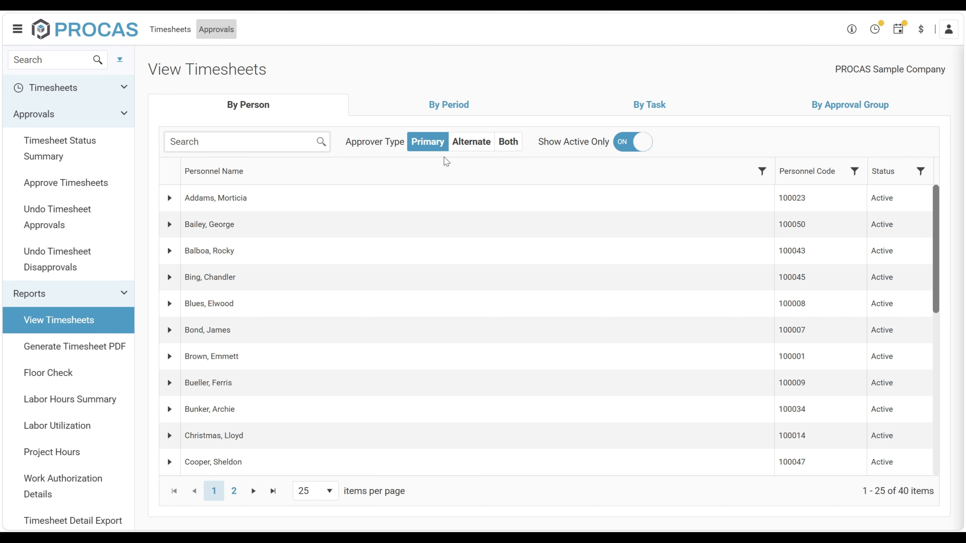
Filter the personnel list to both approver types and include inactive personnel.
left_click(472, 148)
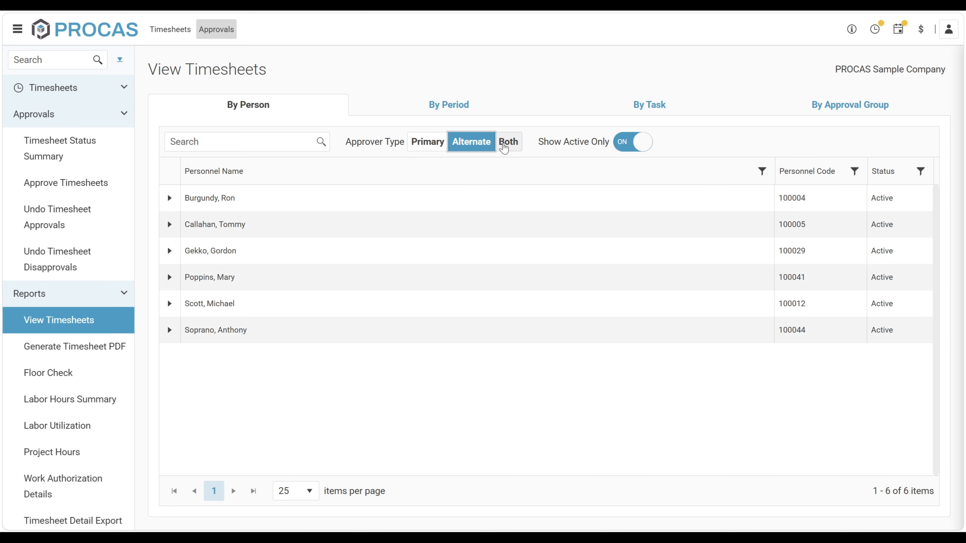
left_click(504, 148)
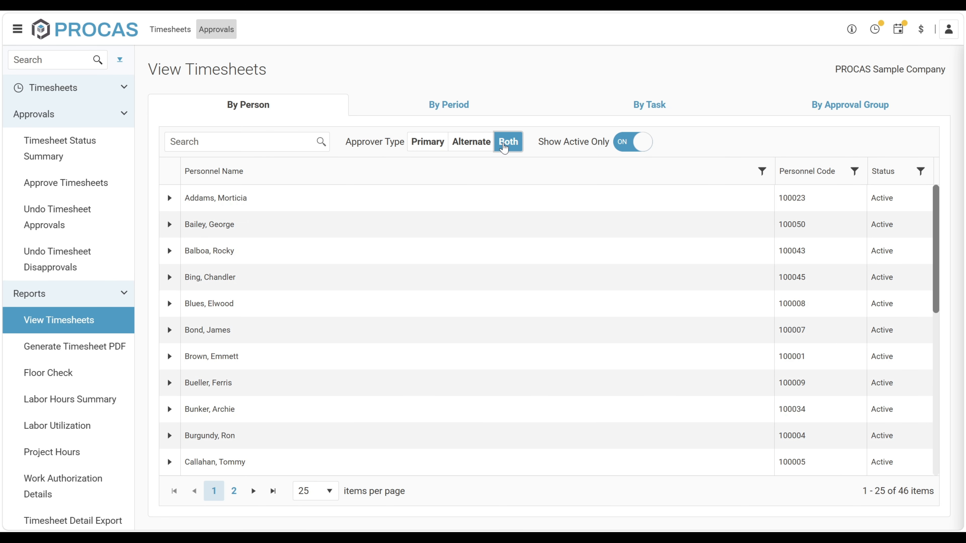
left_click(633, 150)
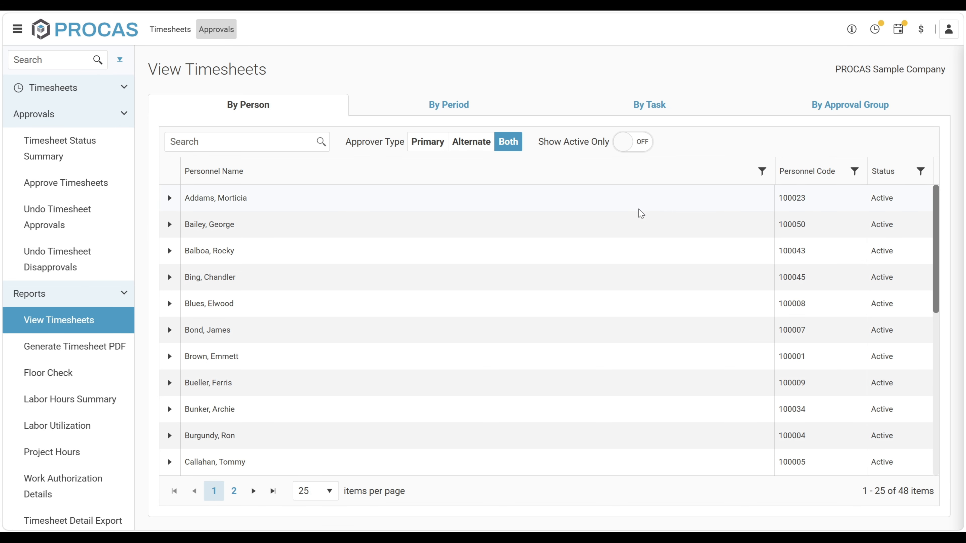
scroll(632, 320, "down", 5)
scroll(632, 320, "up", 5)
Expand the first person's timesheets and view the comments for the 06/16/26 - 06/30/26 period.
left_click(170, 198)
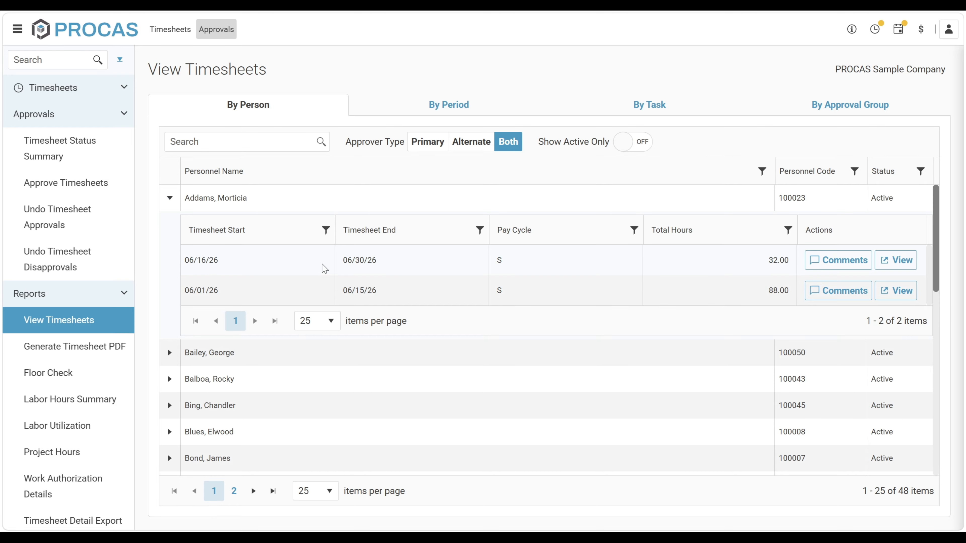
left_click(818, 265)
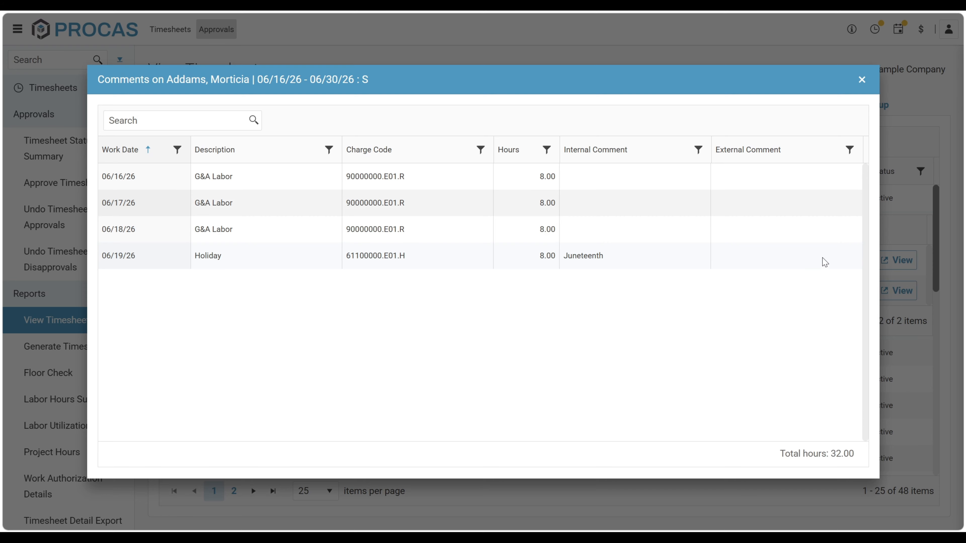
left_click(862, 81)
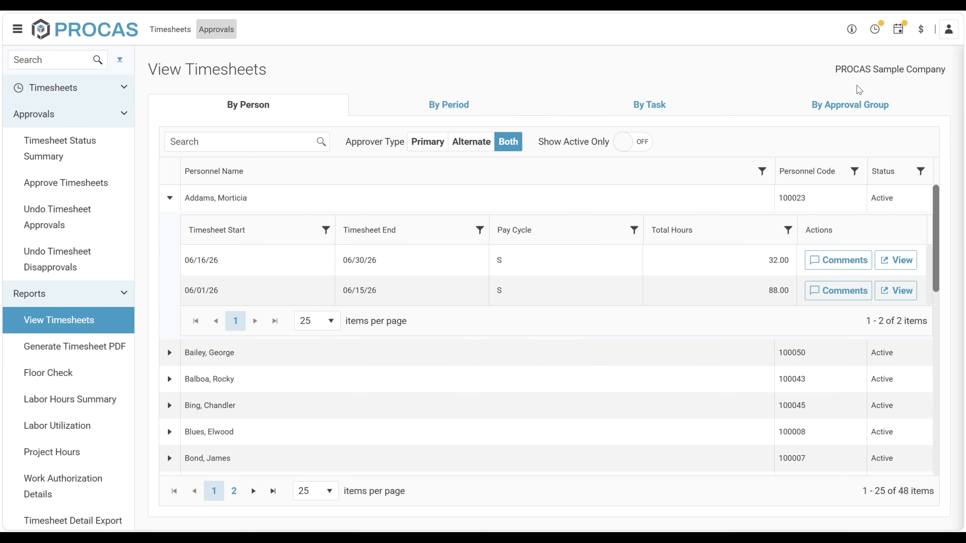
View the comments and the full timesheet of the first person's 06/01/26 - 06/15/26 period.
left_click(833, 290)
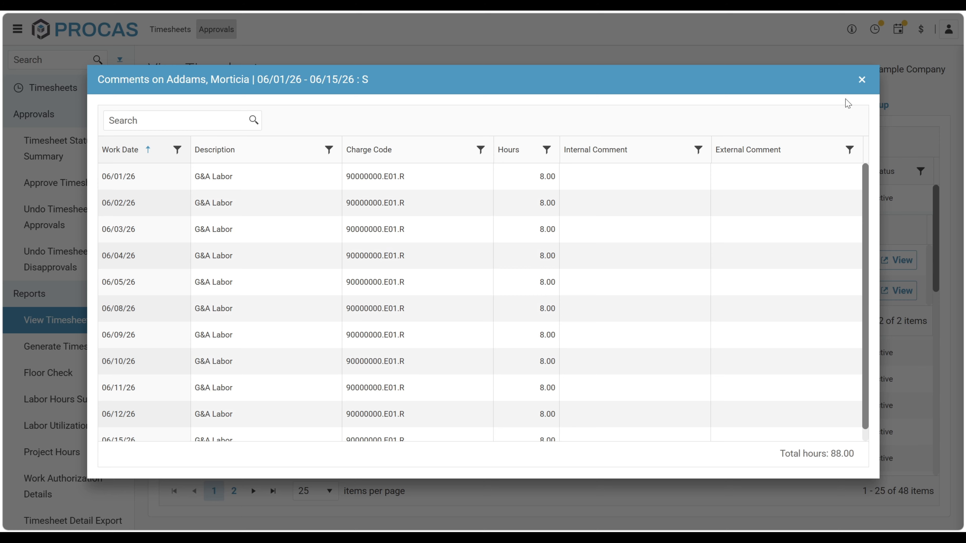
scroll(805, 228, "down", 1)
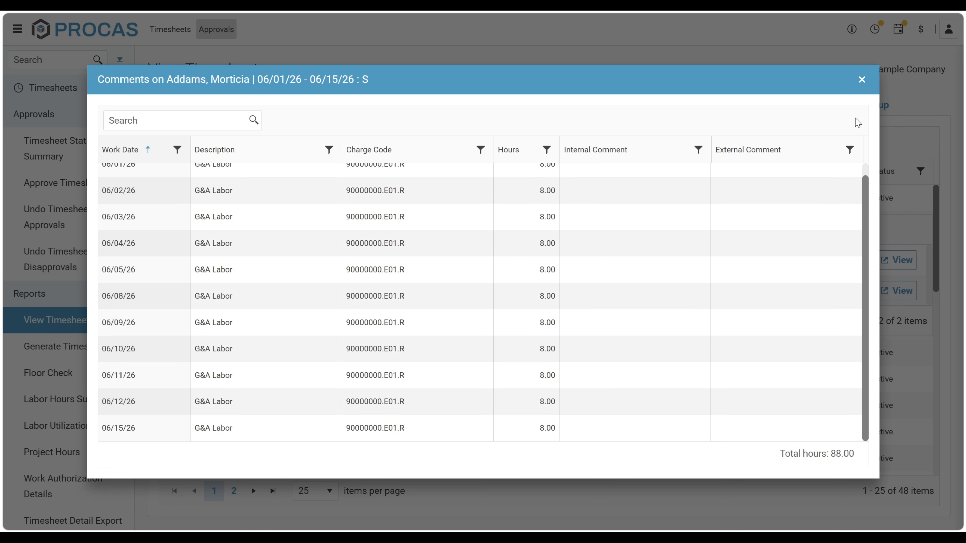
left_click(862, 85)
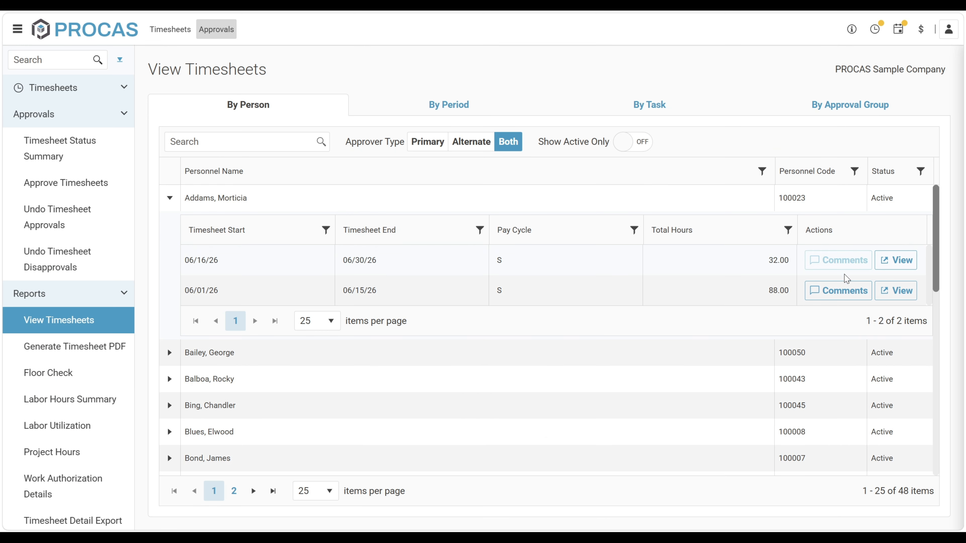
left_click(886, 295)
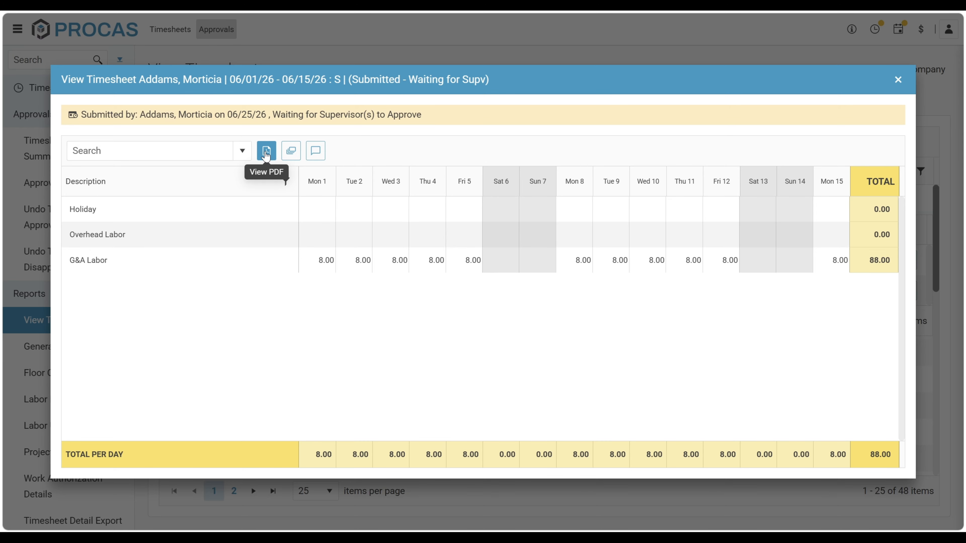
left_click(899, 79)
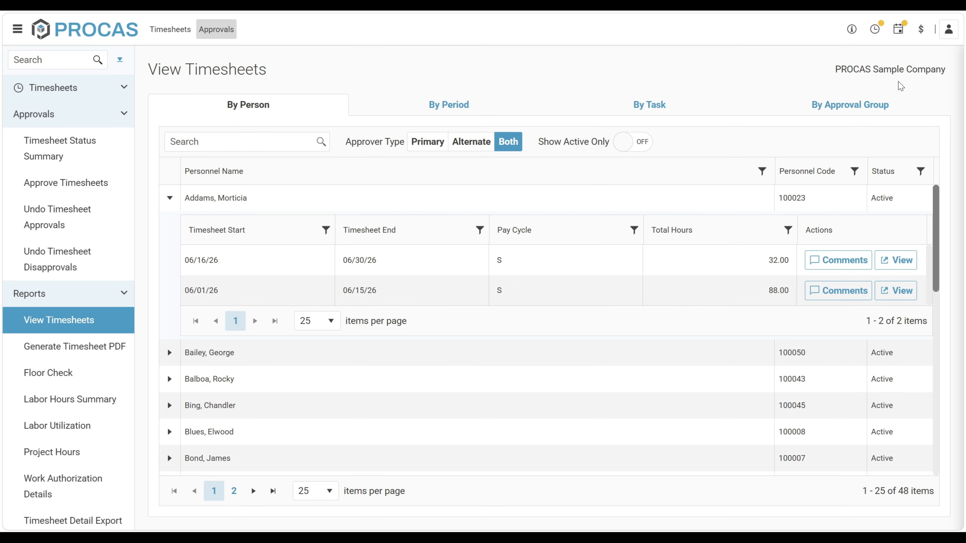
Browse the timesheets by period, expanding 12/16/27 - 12/31/27, and by task.
left_click(478, 109)
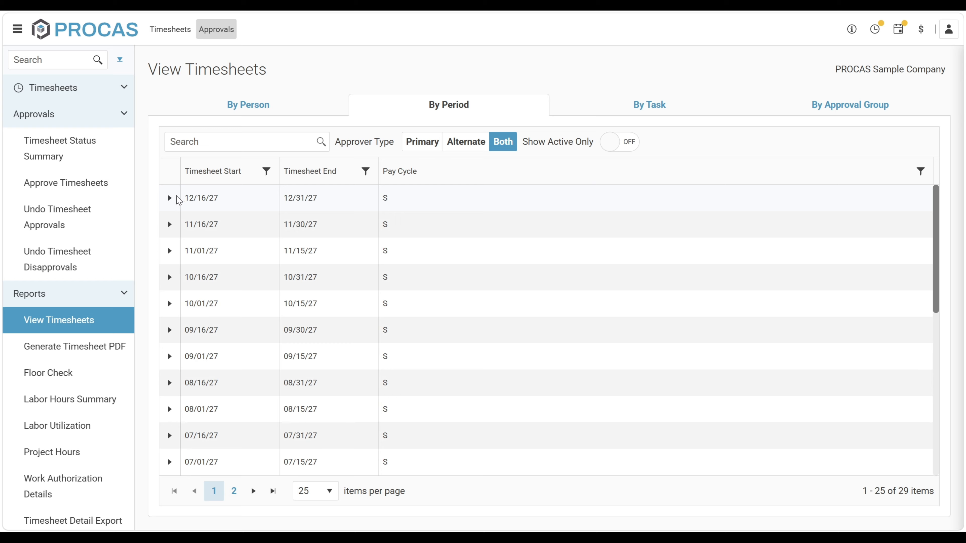
left_click(168, 201)
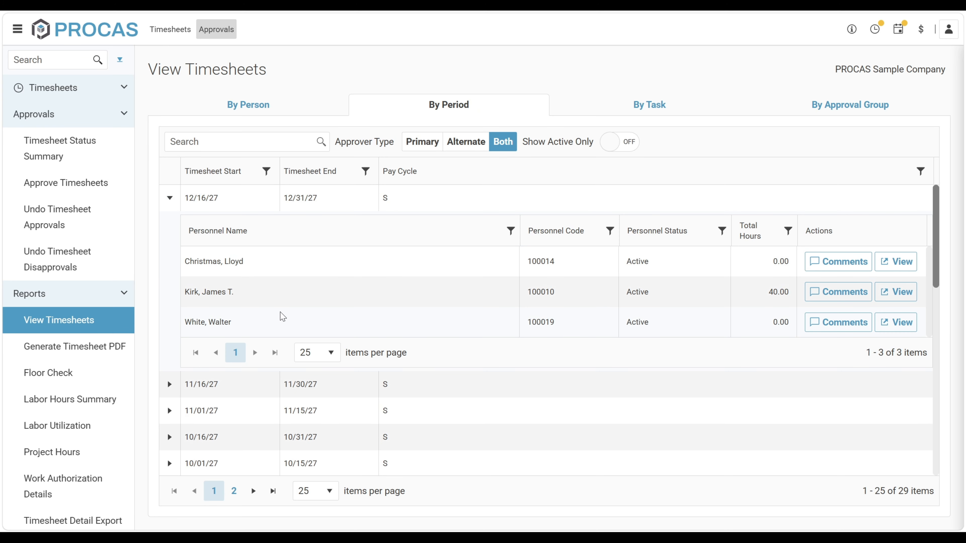
left_click(686, 100)
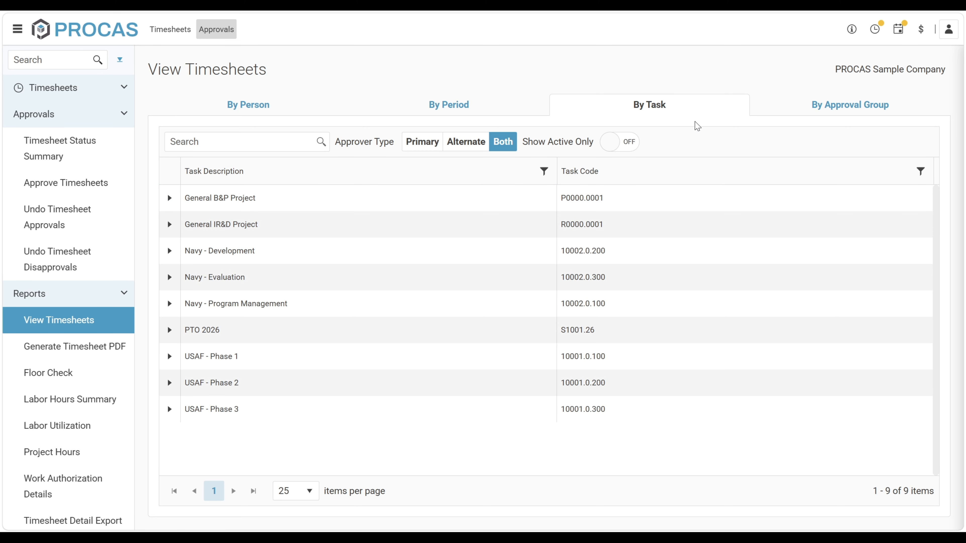
List the timesheets by approval group and examine those of the Development group.
left_click(785, 103)
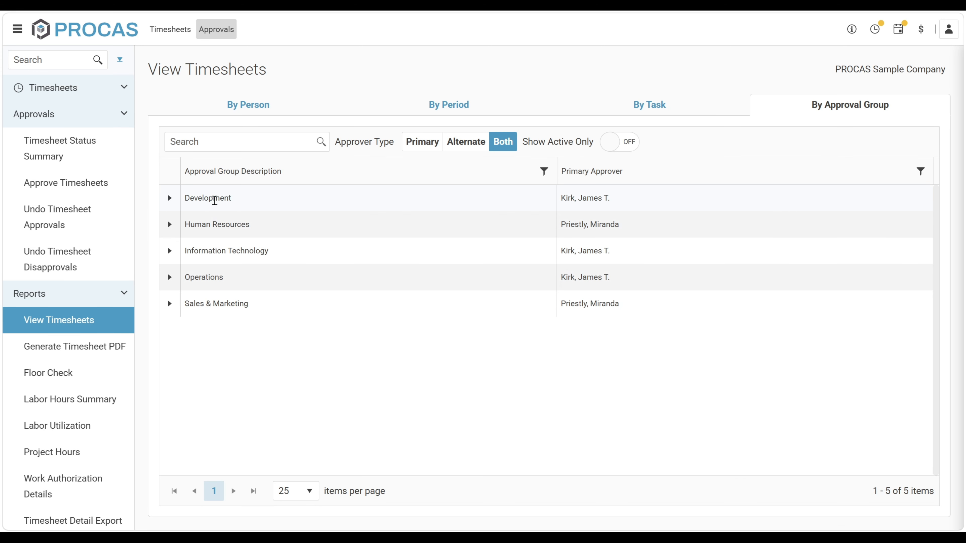
left_click(170, 199)
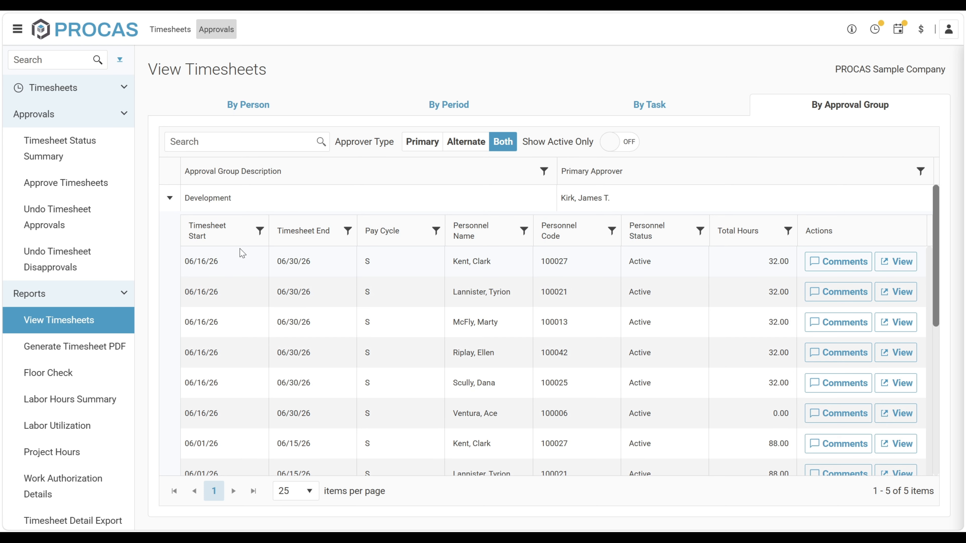
scroll(280, 265, "down", 1)
scroll(280, 265, "down", 2)
scroll(280, 262, "up", 4)
Open the Generate Timesheet PDF report and set its period to 06/01/26 - 06/15/26.
left_click(87, 347)
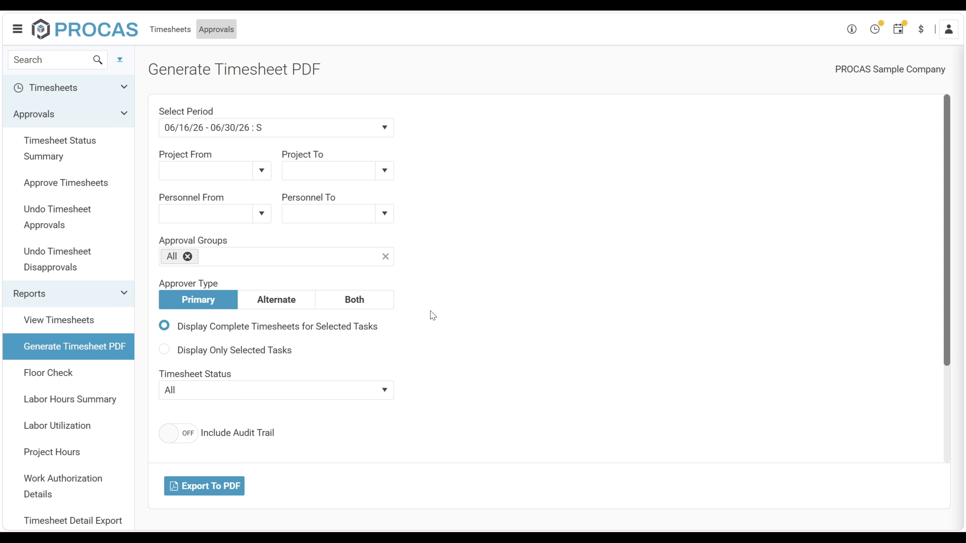
left_click(358, 128)
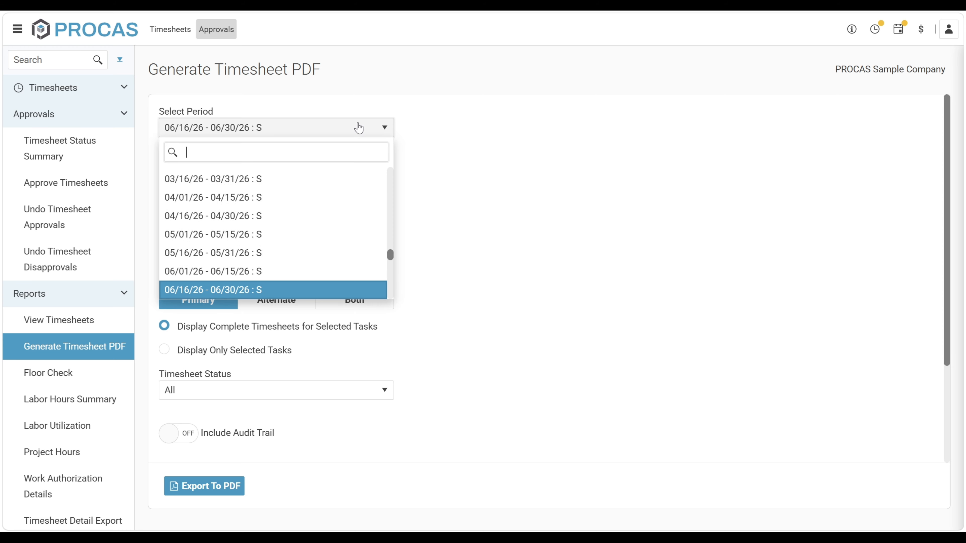
left_click(332, 281)
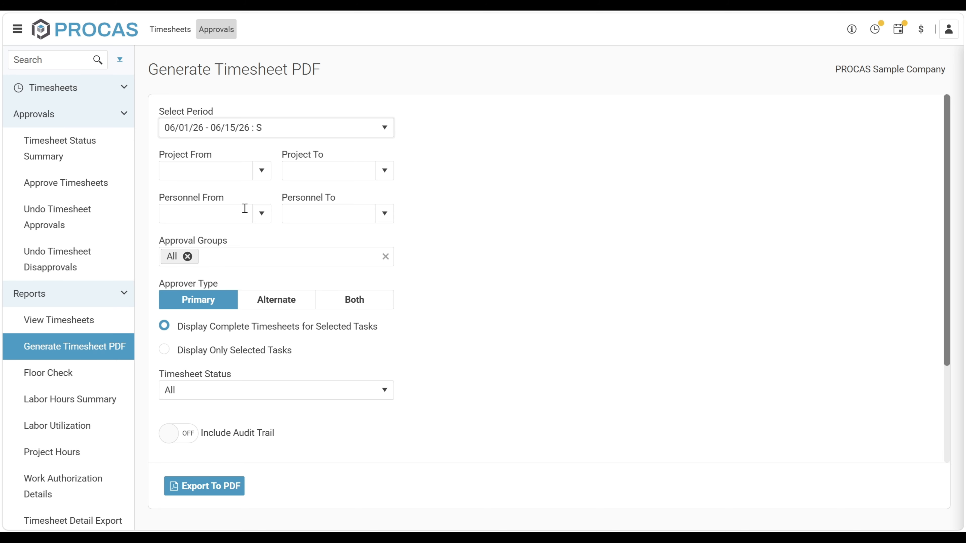
Check the approval group and timesheet status options, keep both at All, and export the timesheets to PDF.
left_click(246, 255)
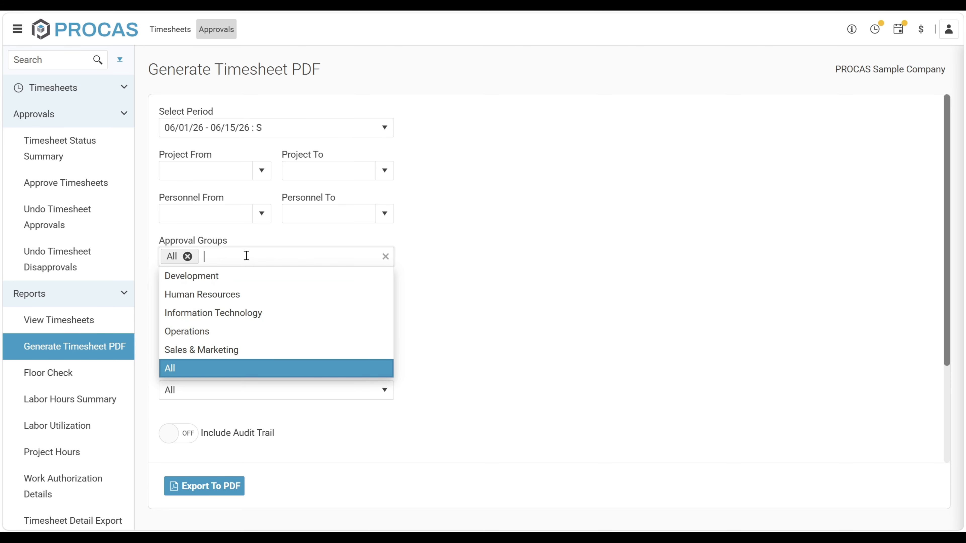
left_click(460, 275)
scroll(390, 303, "down", 3)
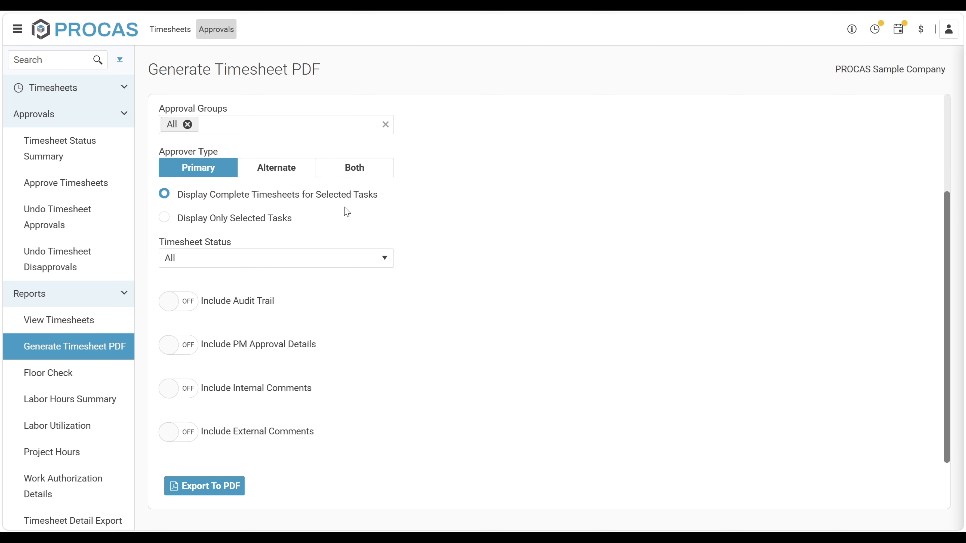
left_click(355, 258)
left_click(462, 264)
left_click(209, 495)
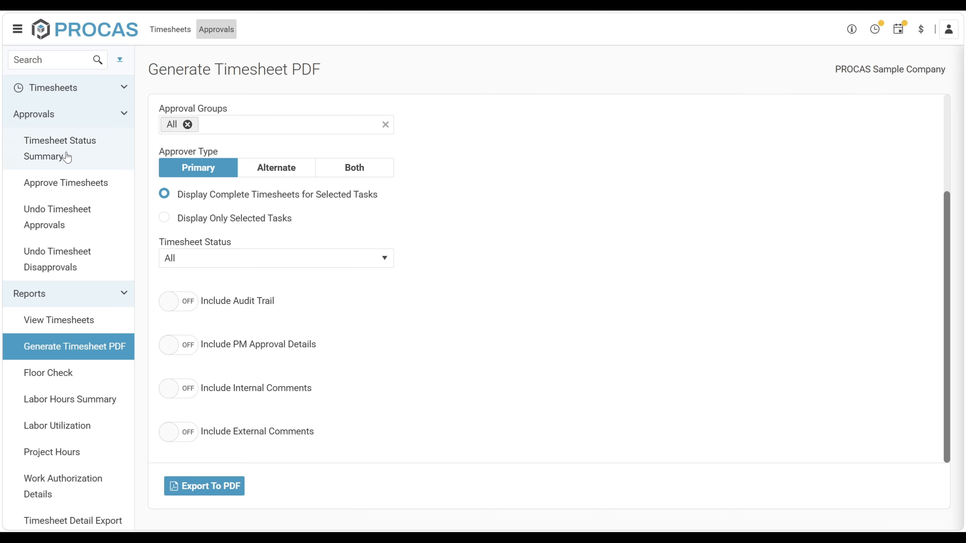
Run the Floor Check report for 06/01/26 with all approval groups.
left_click(63, 372)
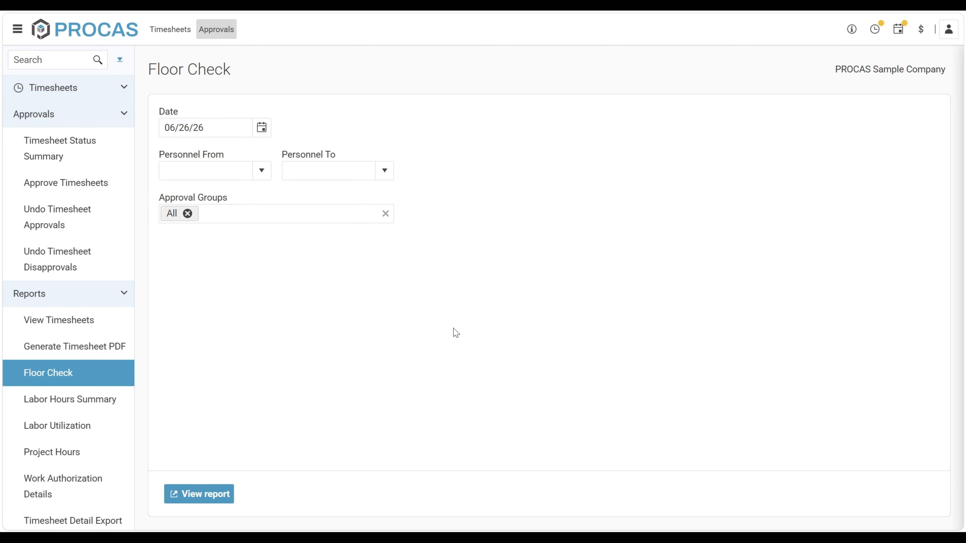
left_click(260, 128)
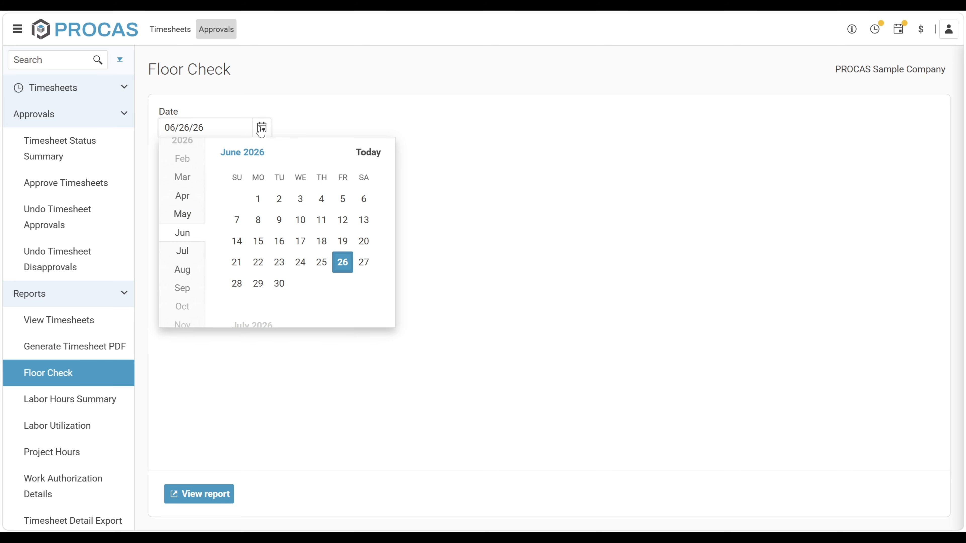
left_click(262, 206)
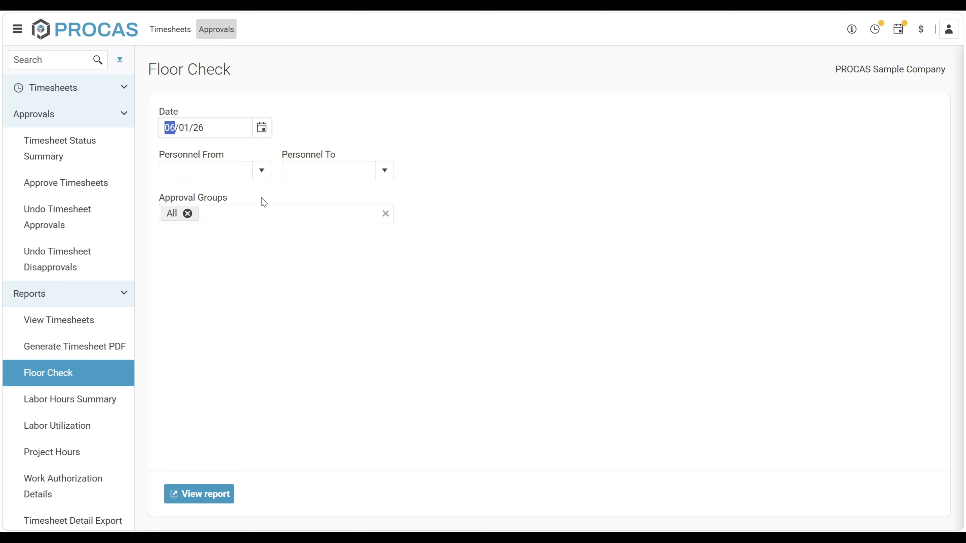
left_click(307, 212)
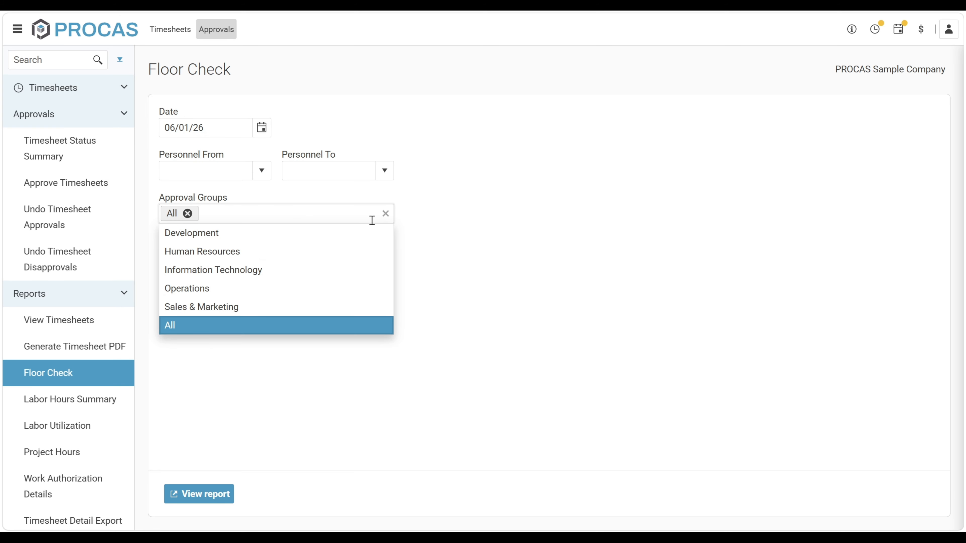
left_click(438, 229)
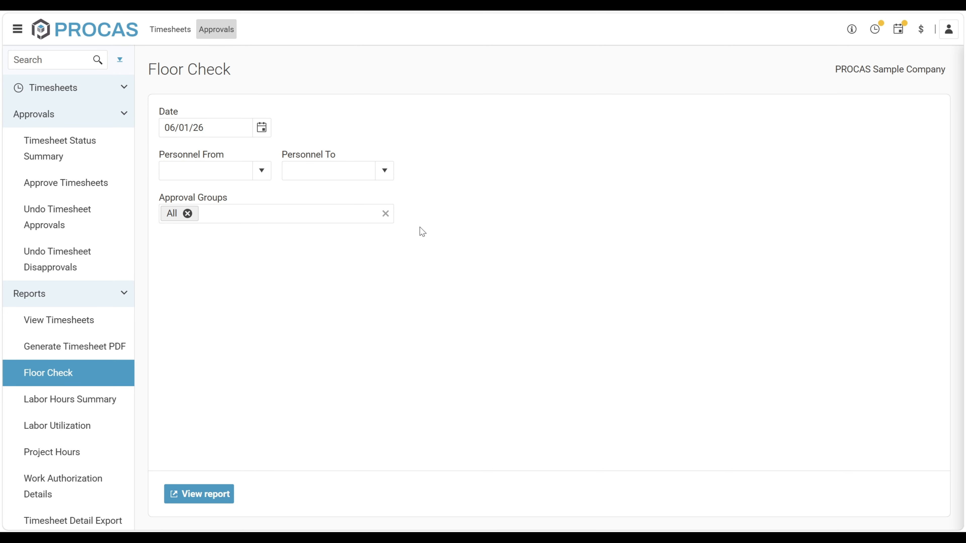
left_click(223, 494)
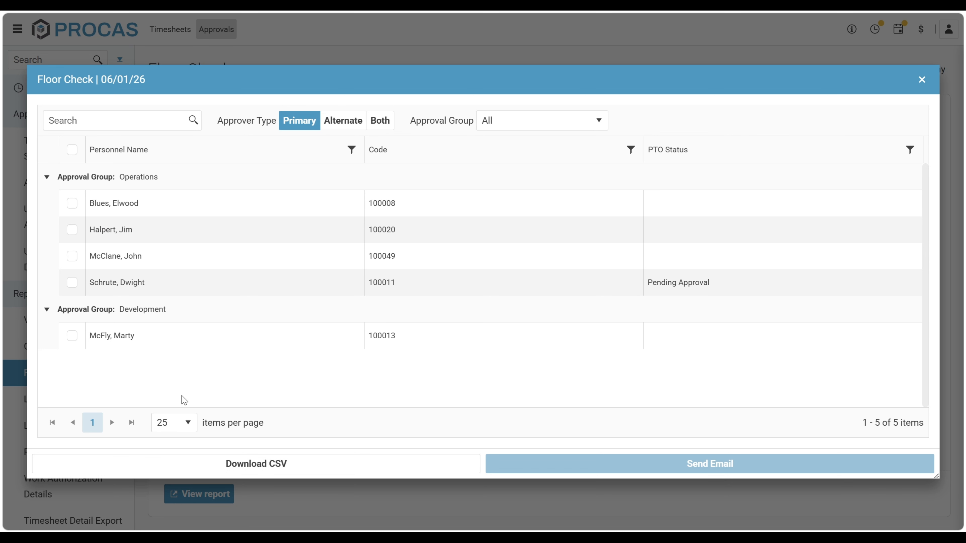
Email a notification to the first two people in the Operations group and close the Floor Check results.
left_click(74, 208)
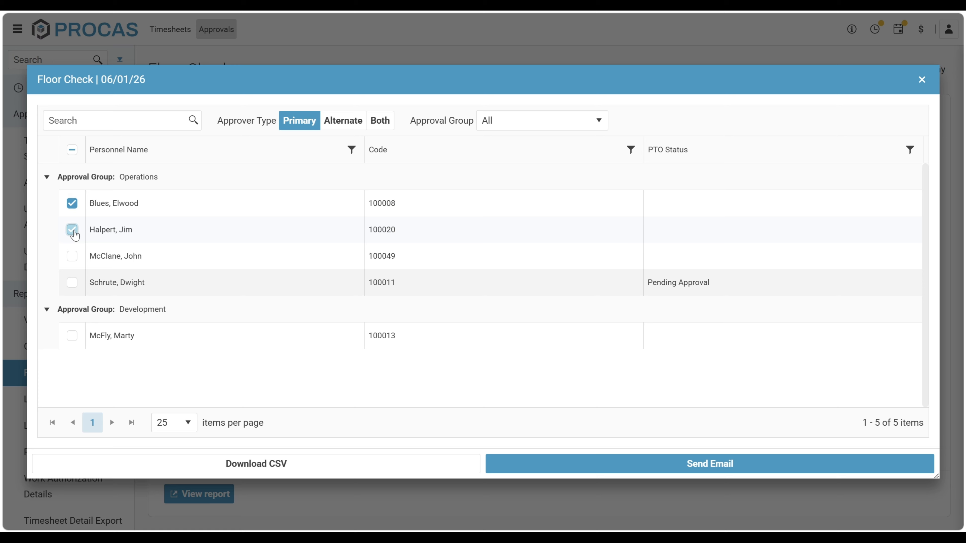
left_click(73, 230)
left_click(550, 473)
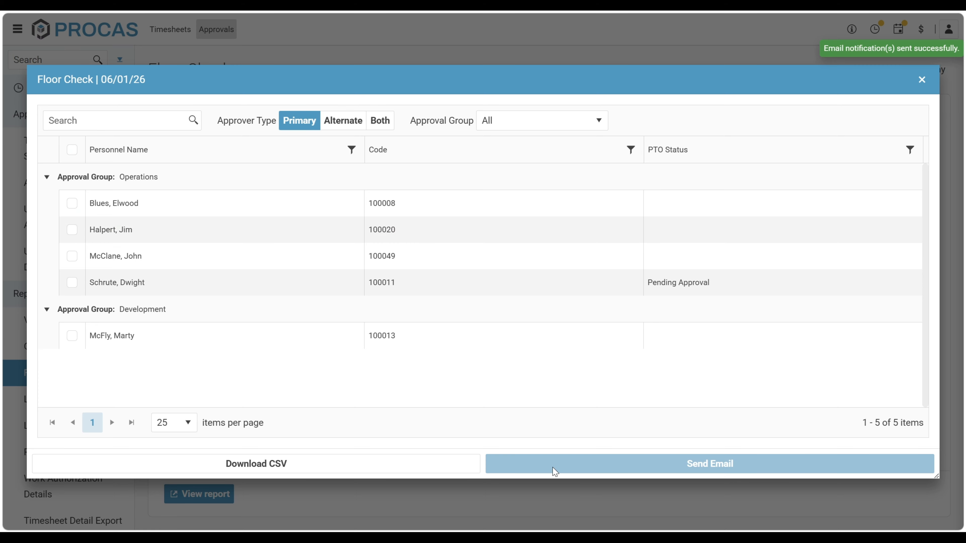
left_click(922, 81)
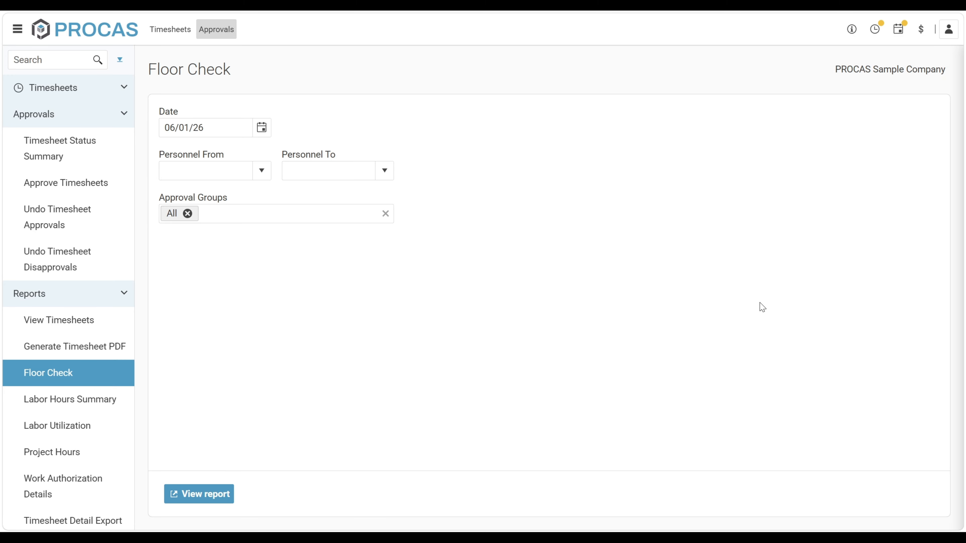
Open the Labor Hours Summary report and set its date range to 06/01/26 through 06/30/26.
left_click(70, 400)
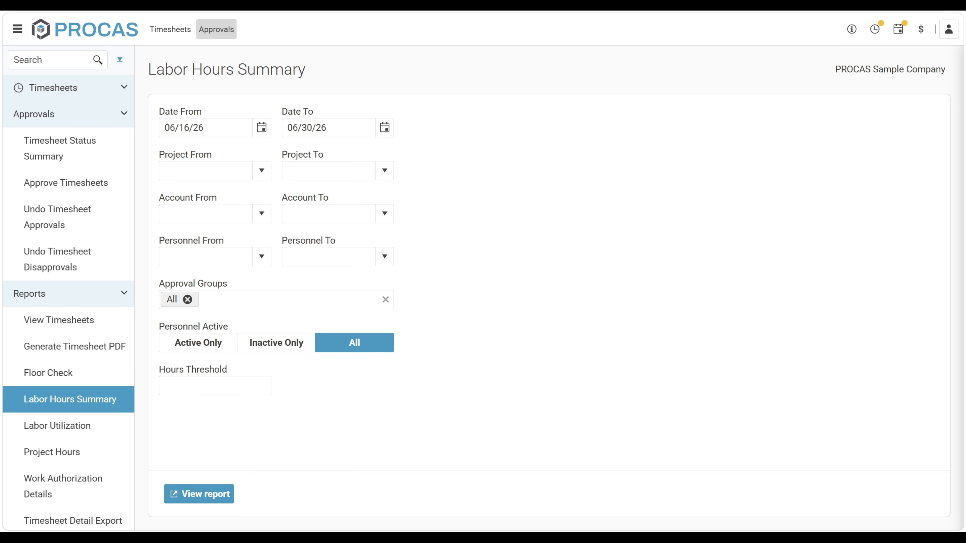
left_click(262, 127)
left_click(258, 200)
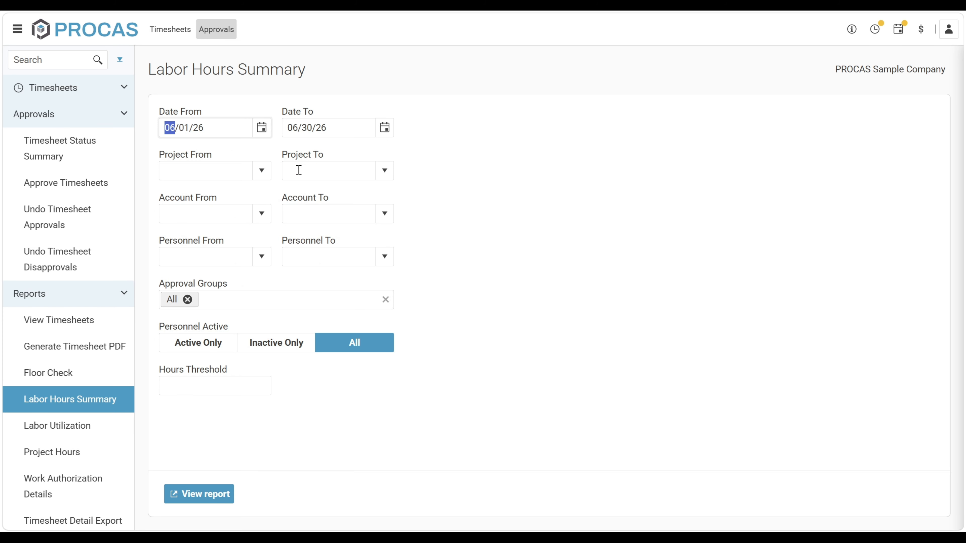
left_click(385, 127)
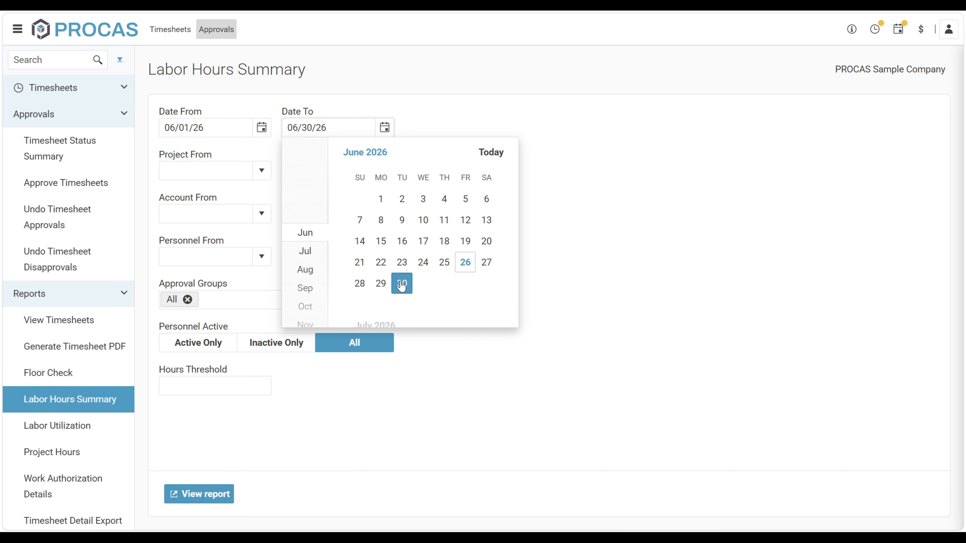
left_click(400, 283)
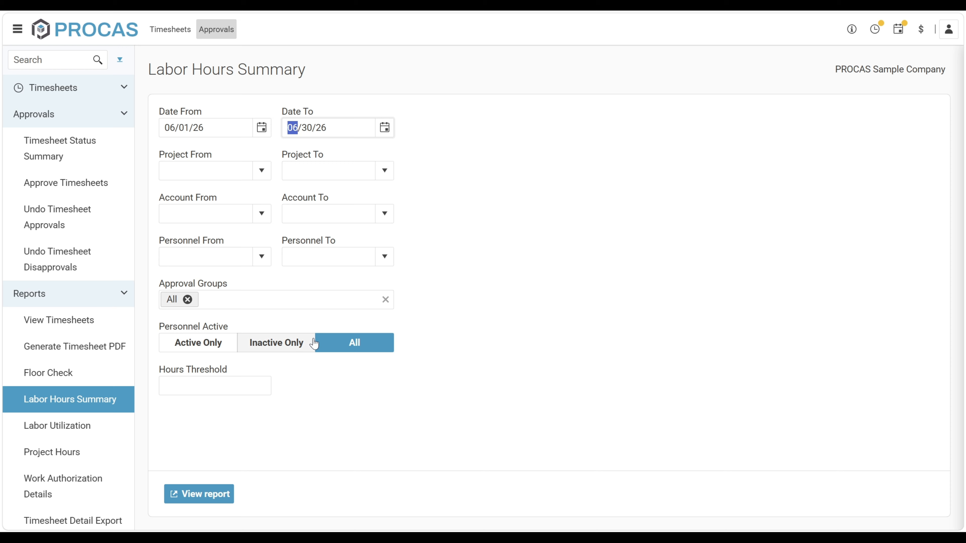
Try the Active Only personnel filter, return it to All, and check the approval group choices while keeping All.
left_click(216, 346)
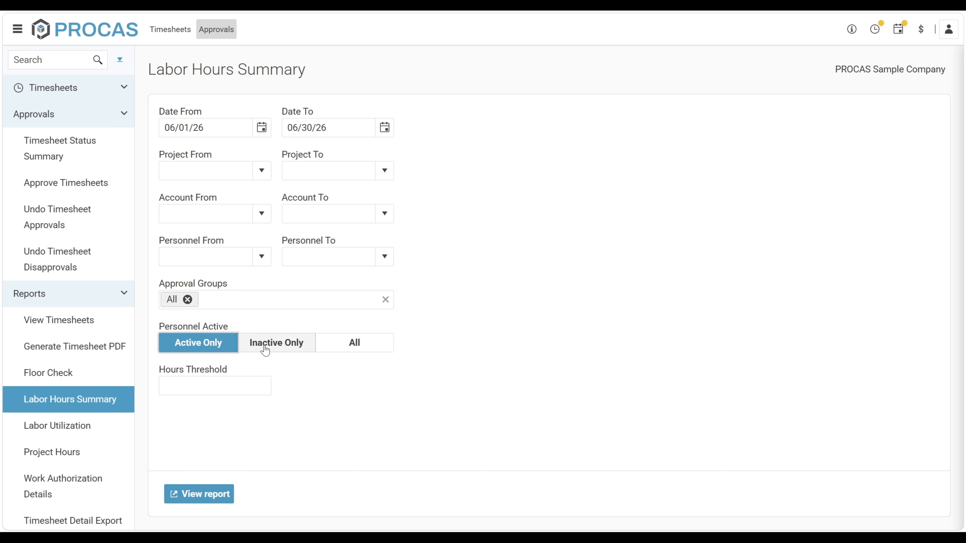
left_click(350, 344)
left_click(316, 300)
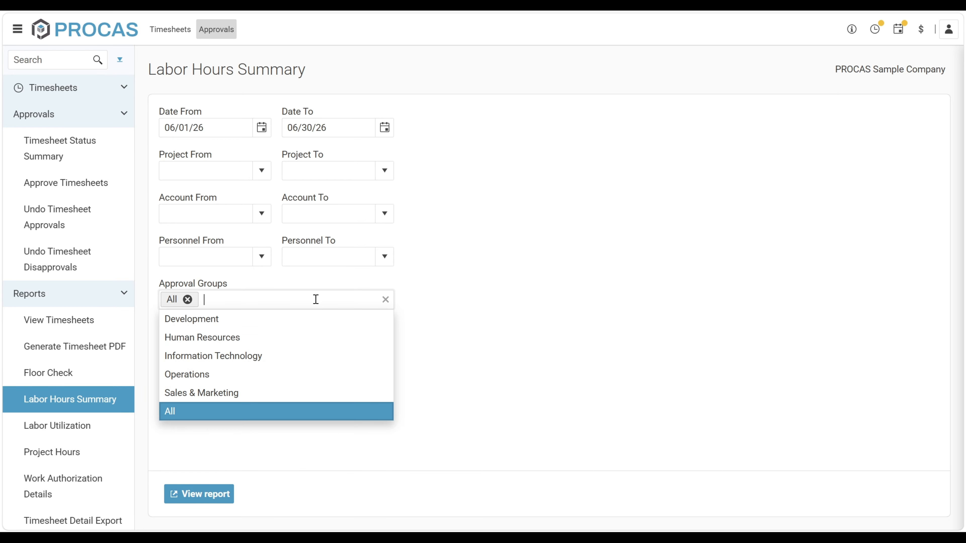
left_click(450, 398)
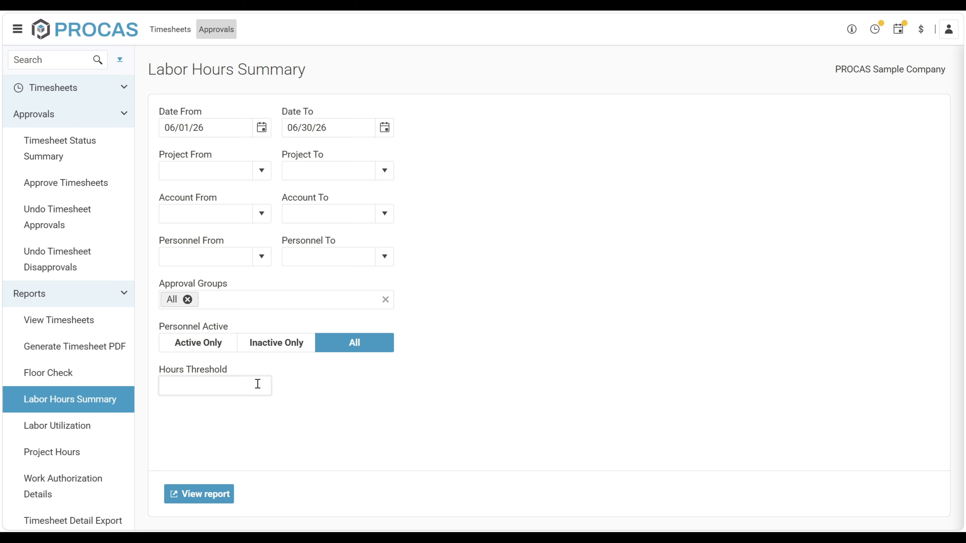
Run the Labor Hours Summary with an hours threshold of 40 and expand the first Development employee's hours by charge code.
type("40")
left_click(231, 413)
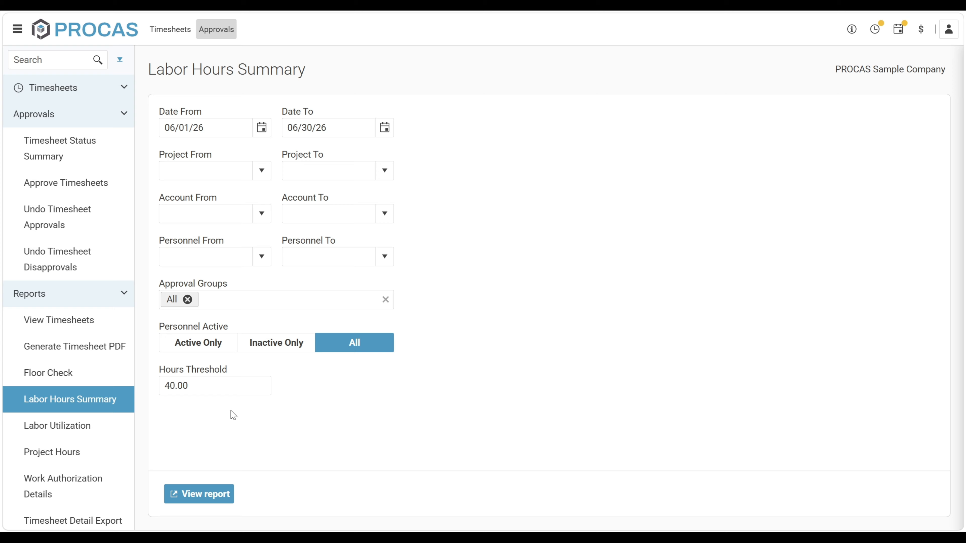
left_click(226, 495)
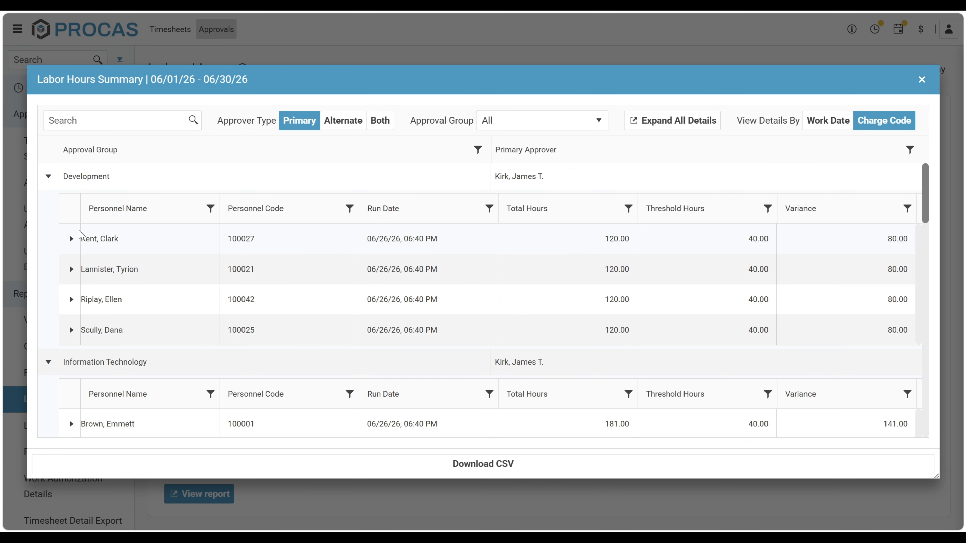
left_click(70, 239)
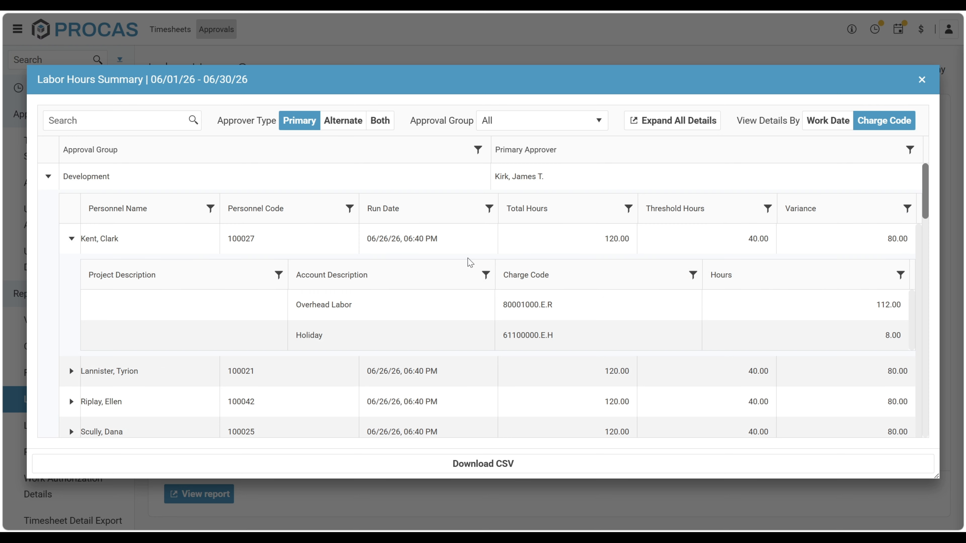
left_click(922, 80)
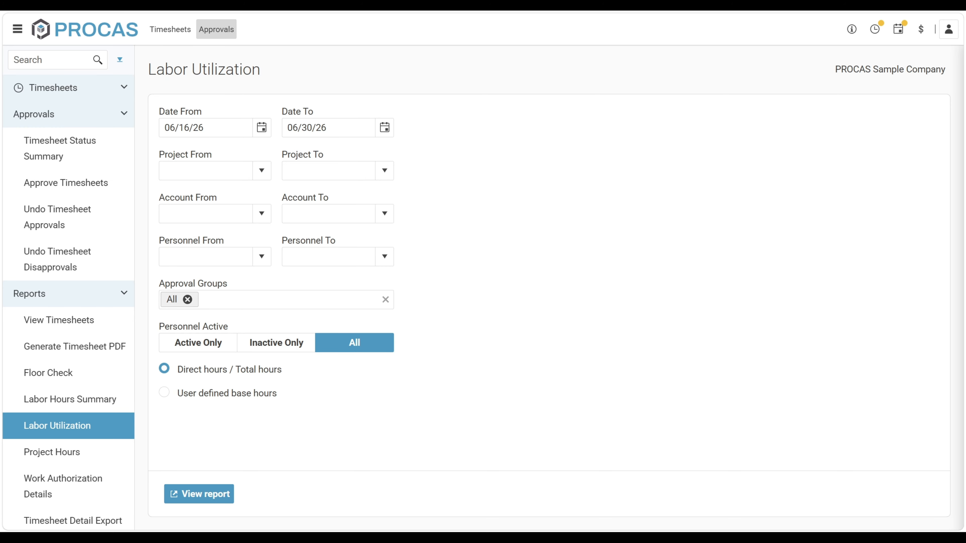
Run the Labor Utilization report for 06/16/26 - 06/30/26 using direct hours / total hours, and close its results.
left_click(220, 497)
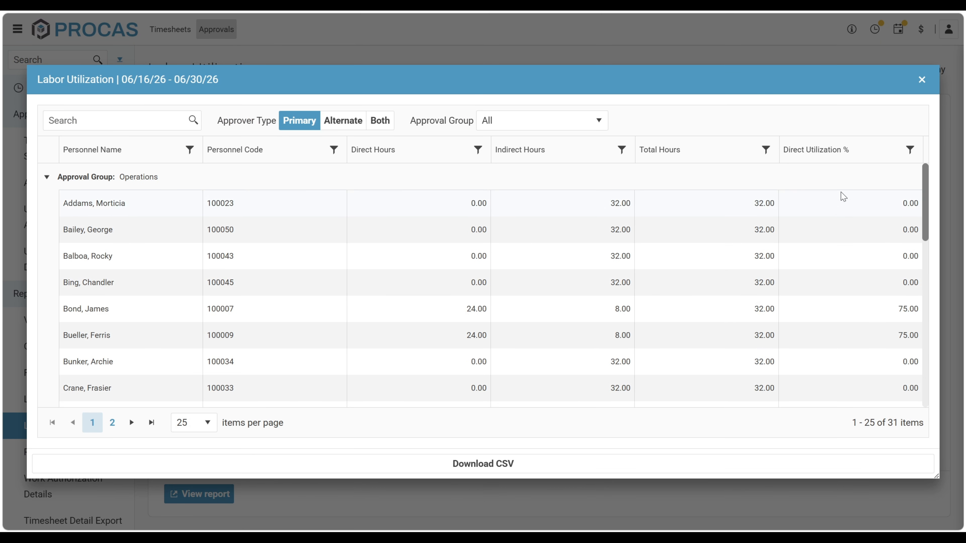
left_click(923, 79)
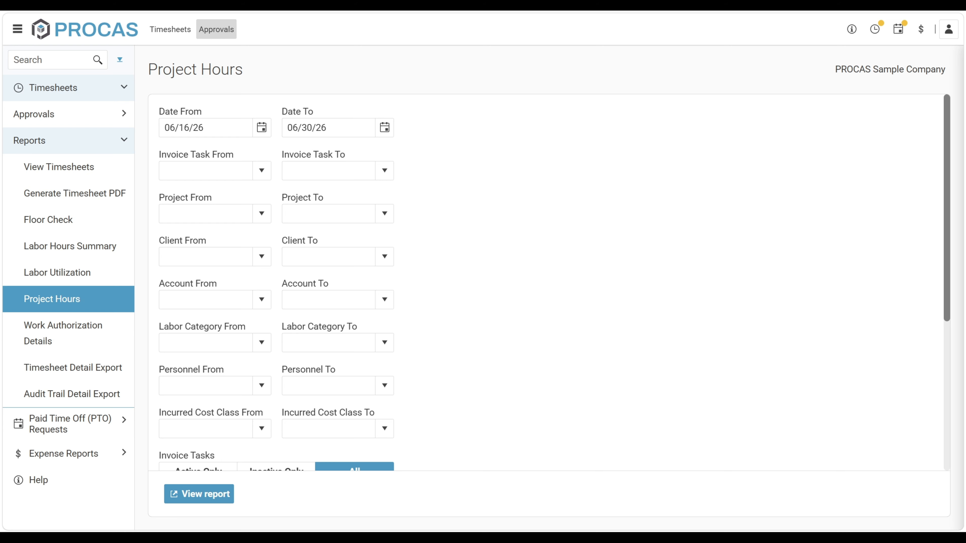
Review the Project Hours options, switching Show Daily Level, Show Disclaimer and Show Footer off and back on.
scroll(547, 282, "down", 2)
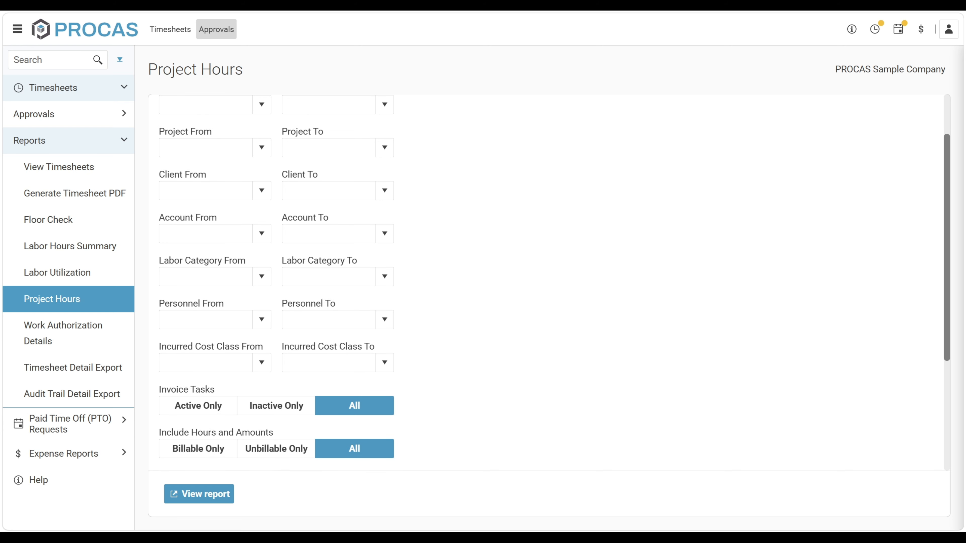
scroll(555, 282, "down", 5)
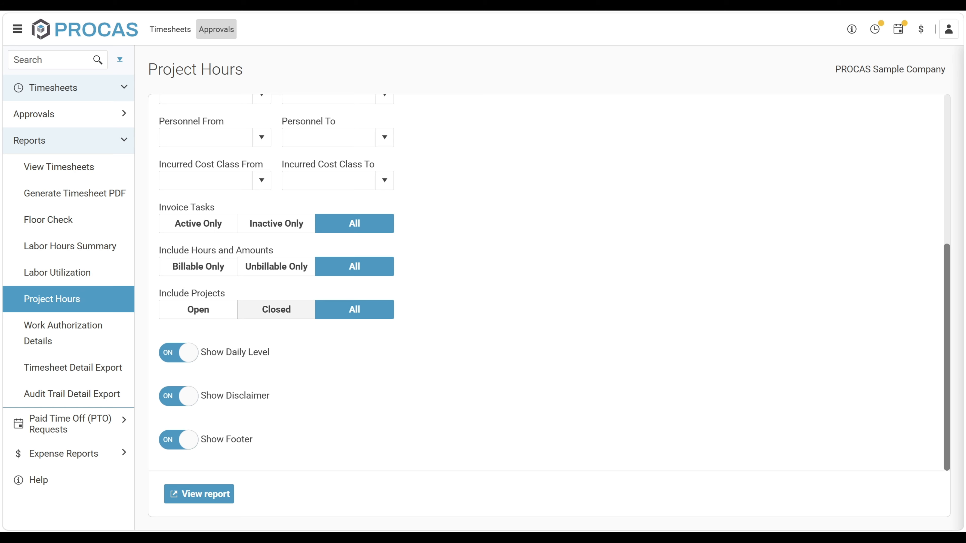
left_click(189, 359)
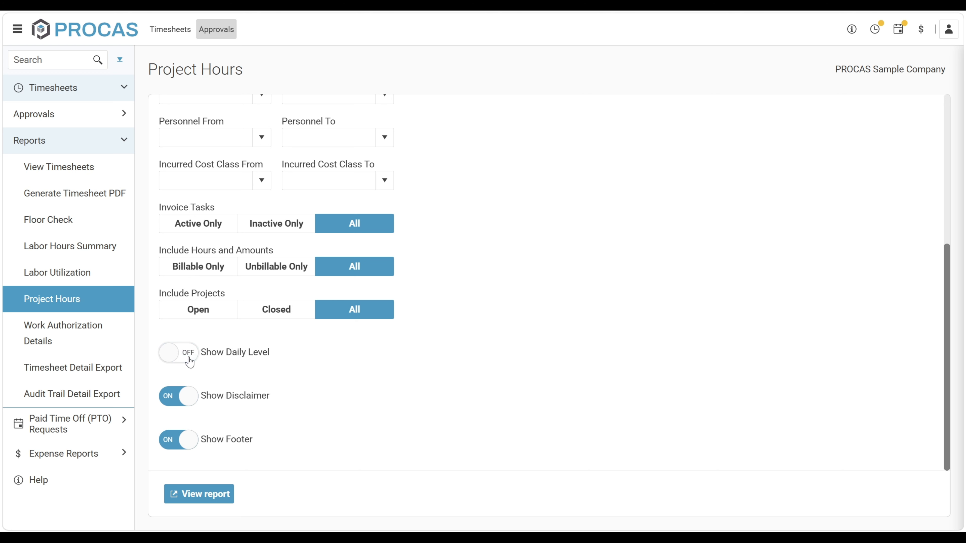
left_click(189, 361)
left_click(186, 401)
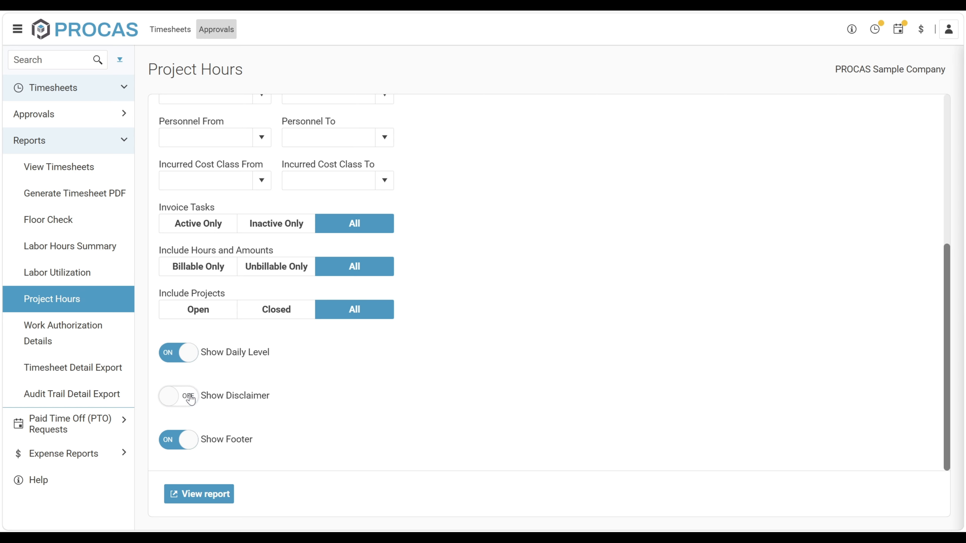
left_click(186, 404)
left_click(174, 448)
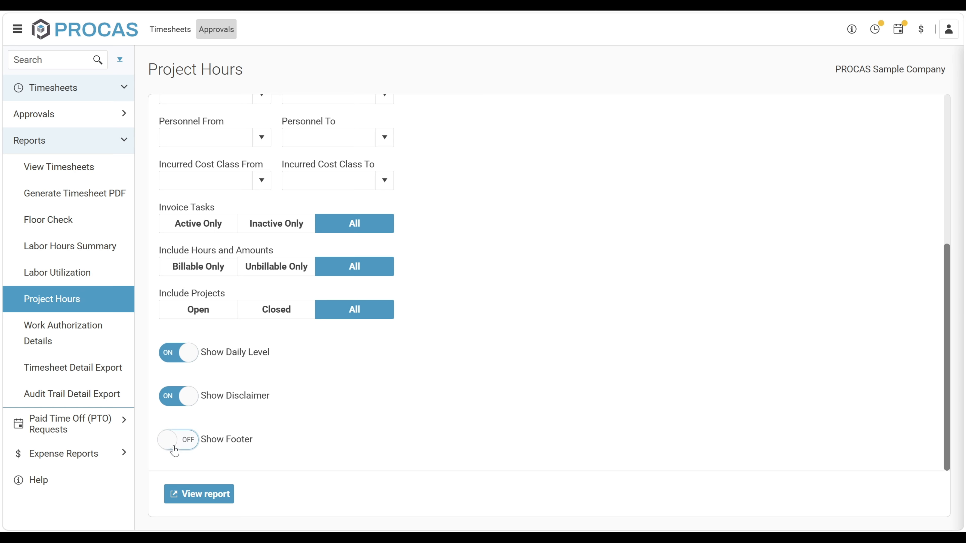
left_click(174, 448)
Run the Project Hours report for 06/16/26 - 06/30/26 and examine its labor category, account and project subtotals.
left_click(216, 495)
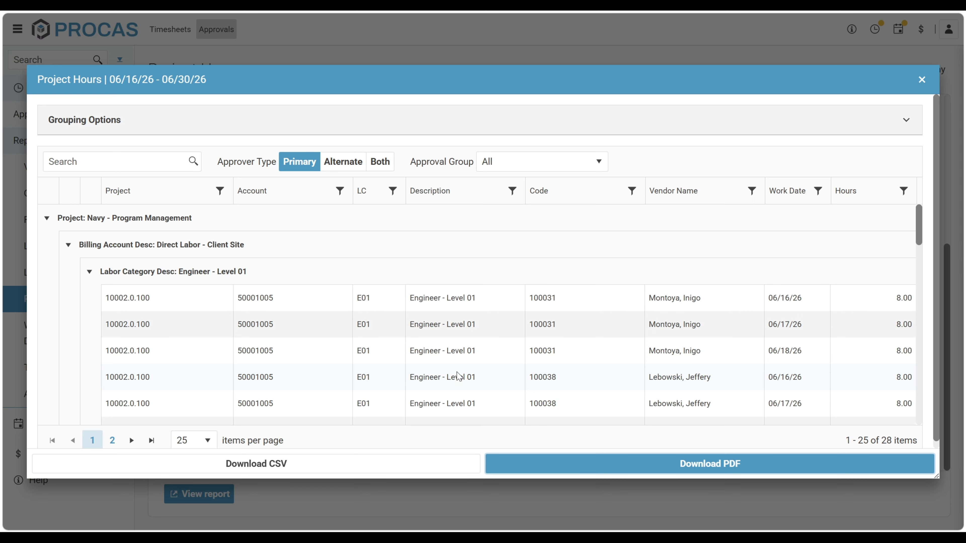
scroll(458, 366, "down", 2)
scroll(457, 365, "down", 2)
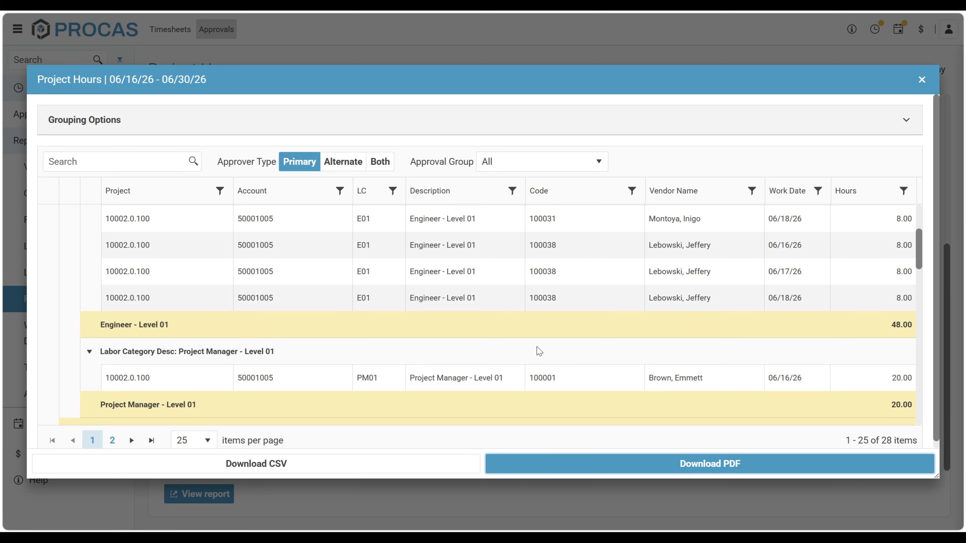
scroll(883, 328, "down", 1)
scroll(882, 328, "down", 1)
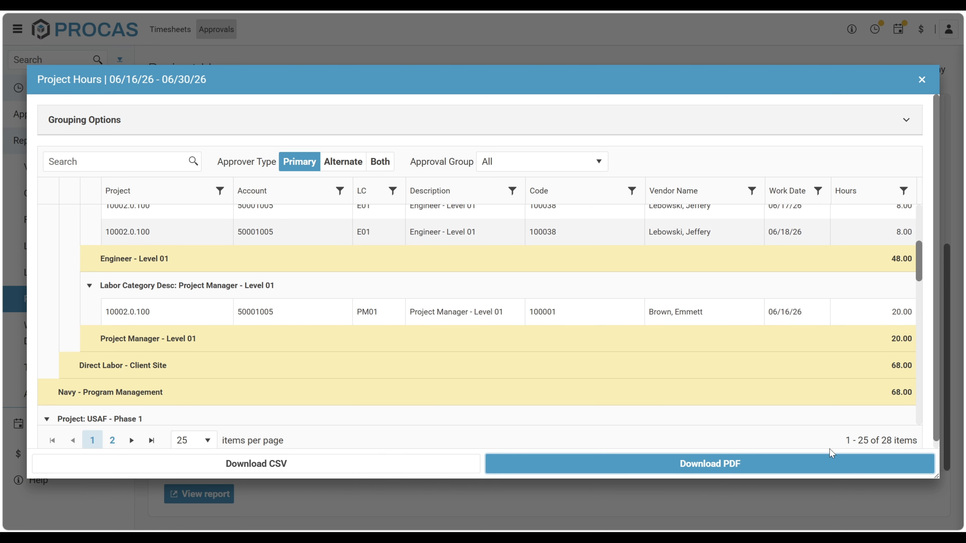
left_click(922, 79)
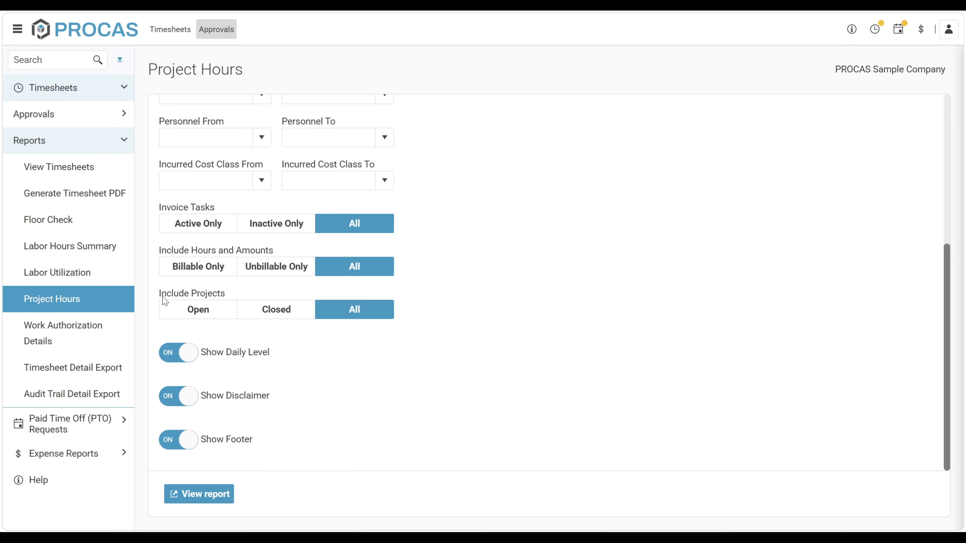
Run the Work Authorization Details report through 06/26/26 for all approval groups and personnel, and close its results.
left_click(94, 338)
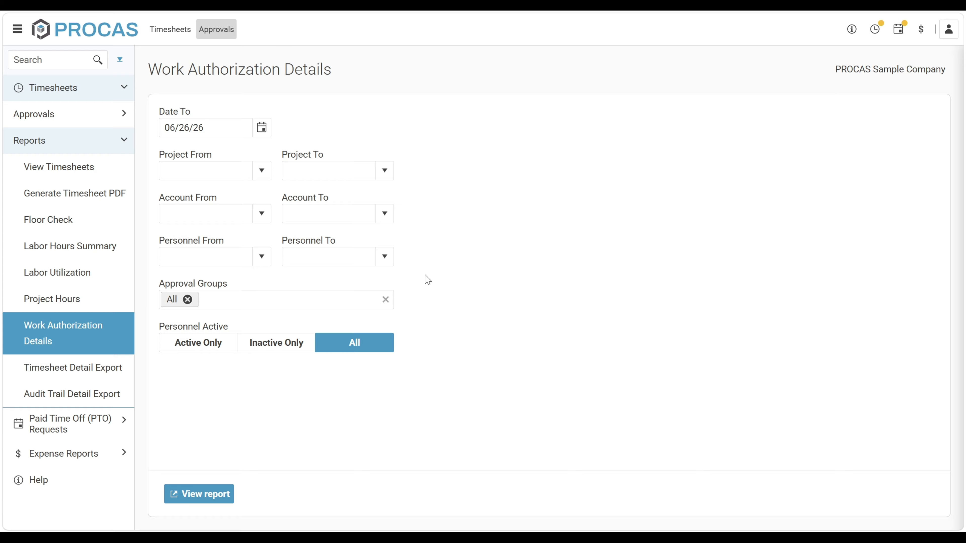
left_click(262, 128)
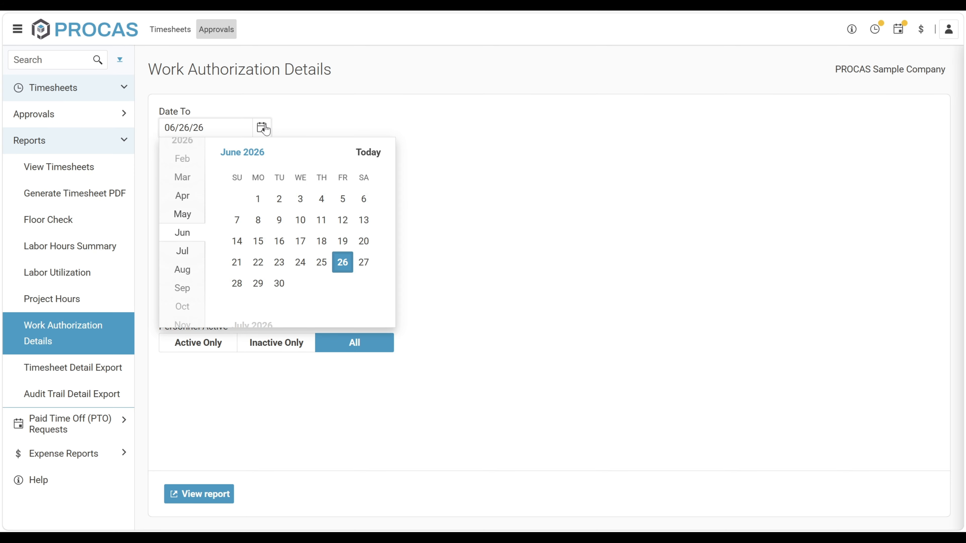
left_click(340, 263)
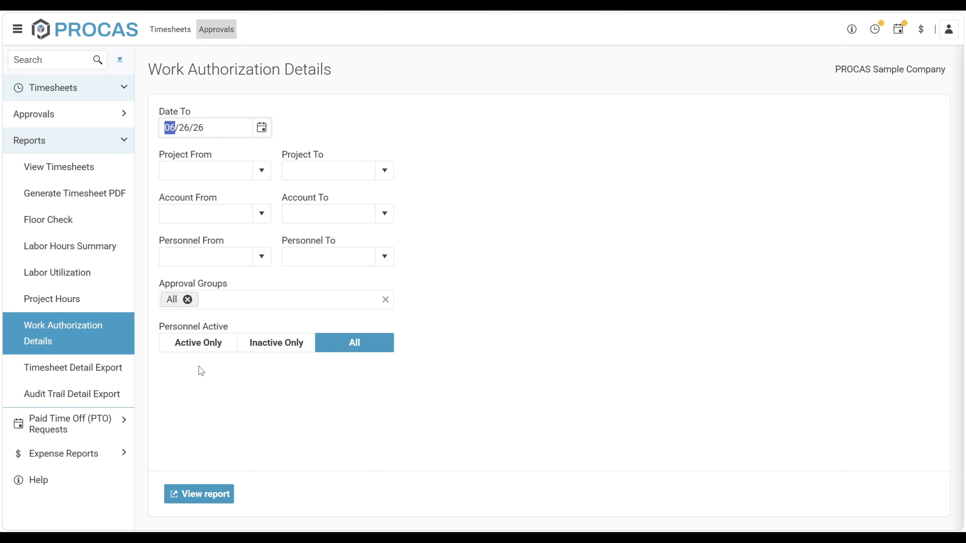
left_click(213, 495)
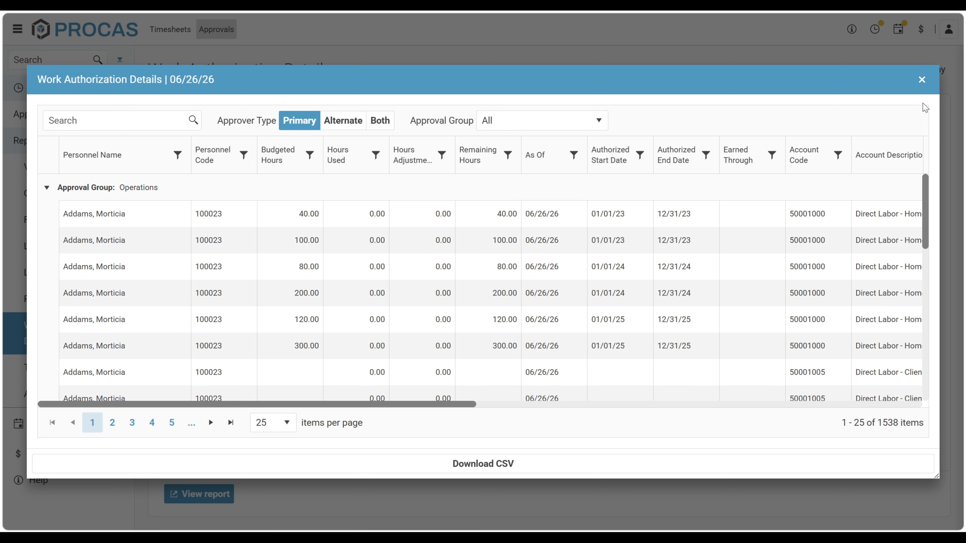
left_click(922, 80)
Open the Timesheet Detail Export report and review its date, approver type and personnel options.
left_click(38, 375)
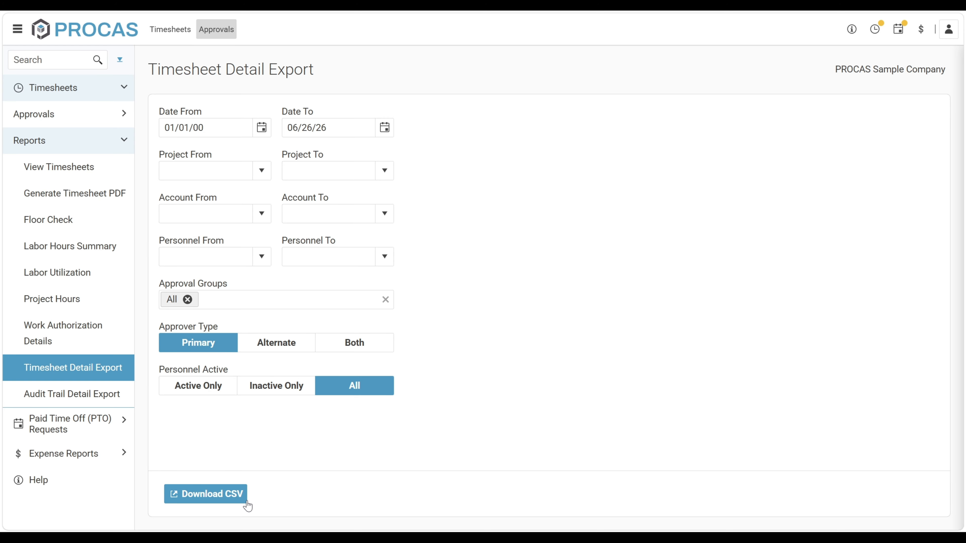
Open the Audit Trail Detail Export report and set its period to 06/01/26 - 06/15/26.
left_click(114, 398)
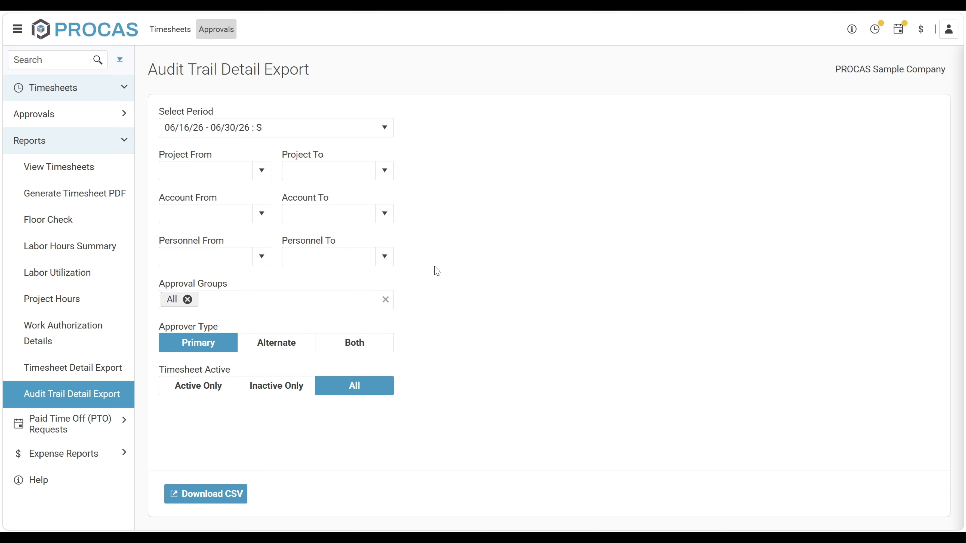
left_click(383, 132)
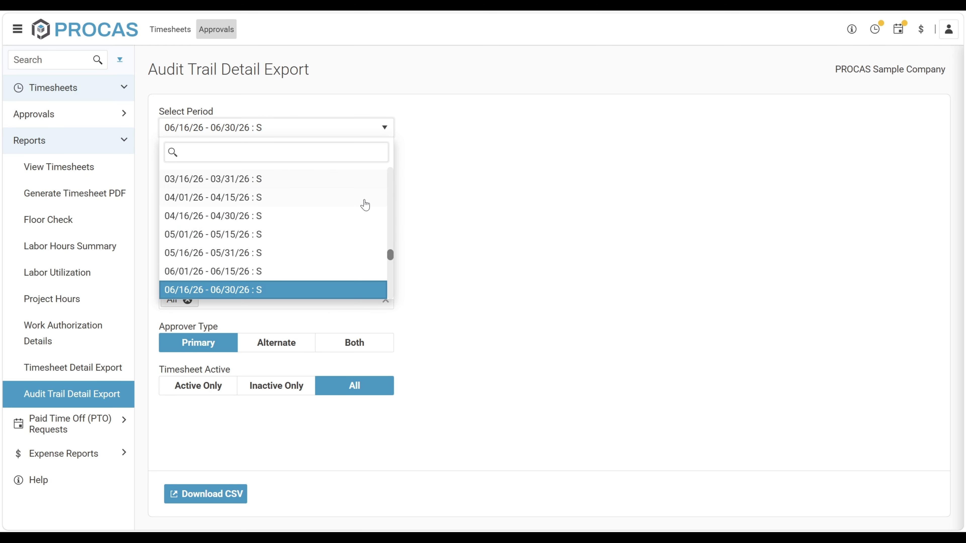
left_click(357, 272)
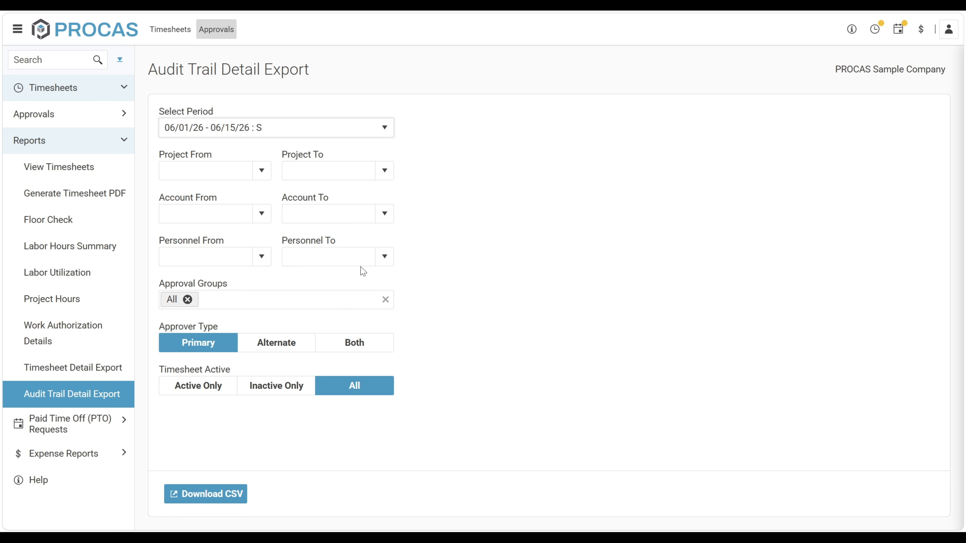